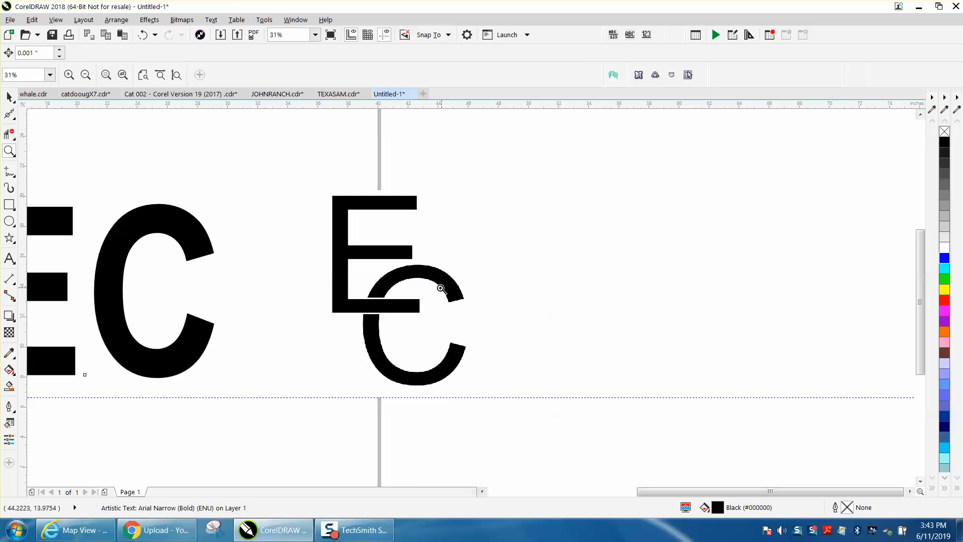
- Change the font of the large EC text to regular, non-italic Arial
scroll(228, 242, "down", 2)
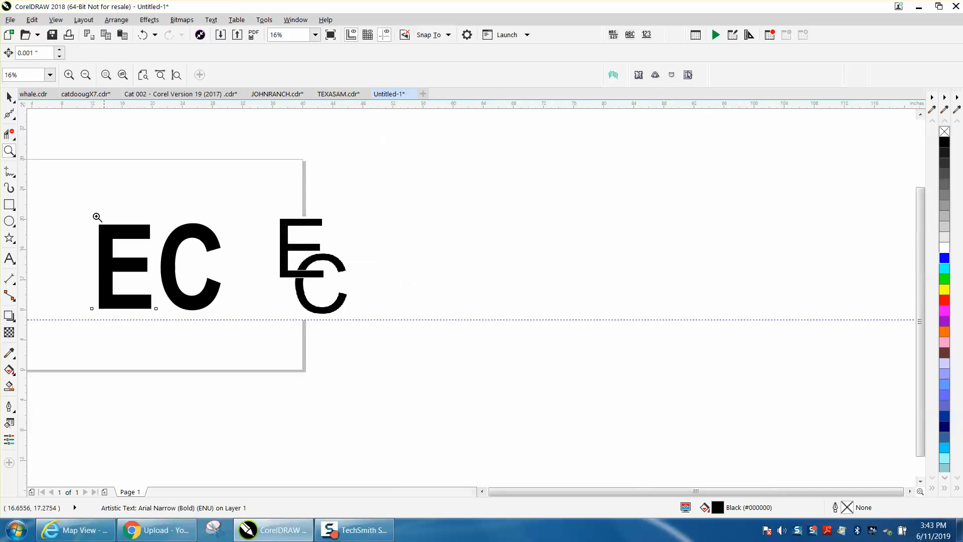
left_click(9, 97)
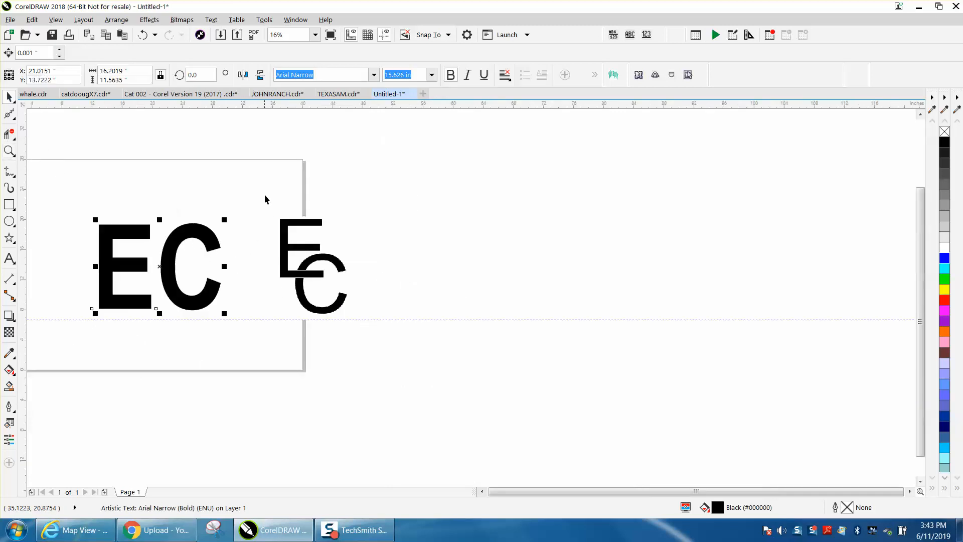
left_click(373, 74)
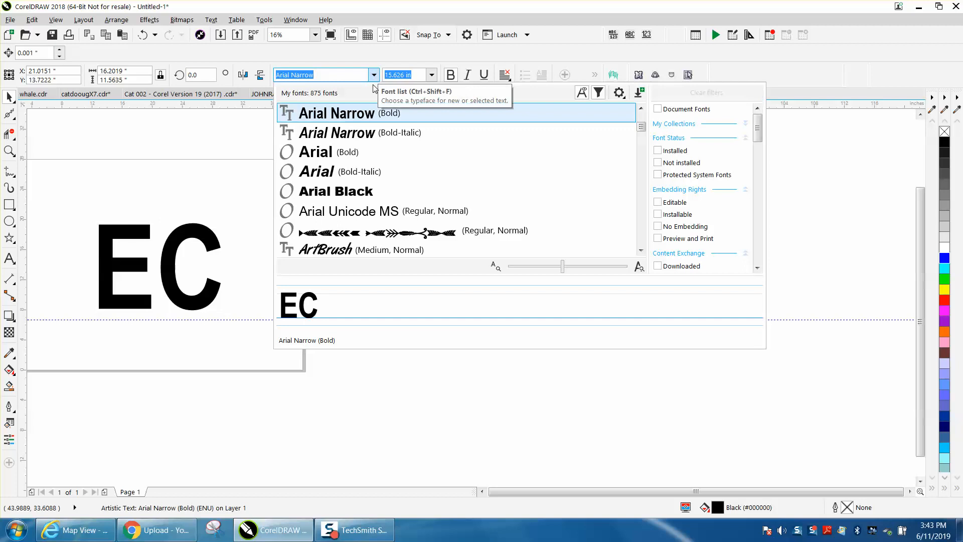
left_click(328, 153)
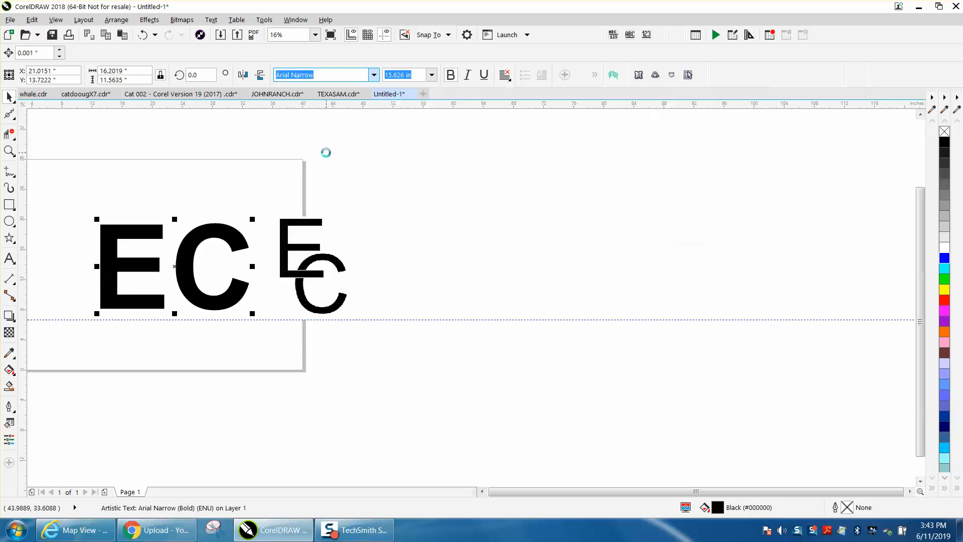
left_click(373, 75)
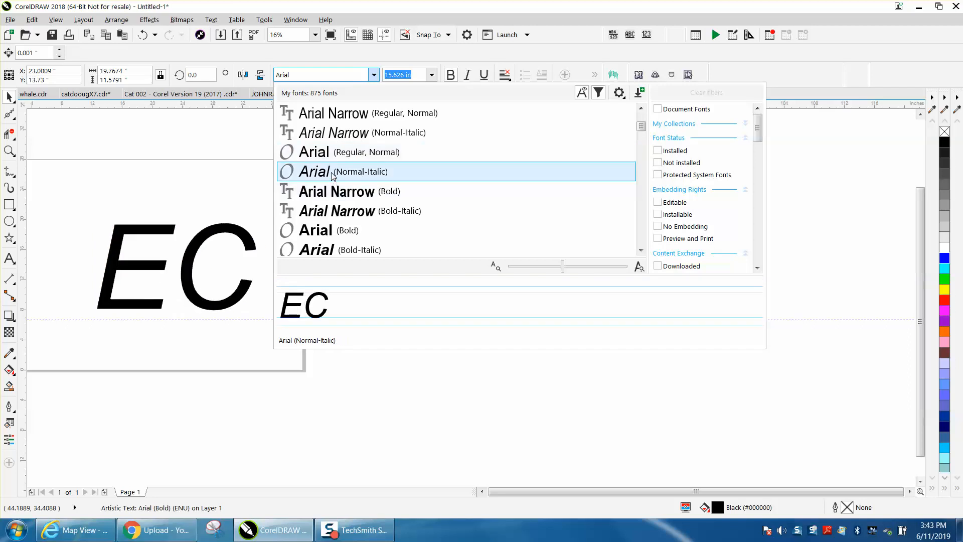
left_click(309, 173)
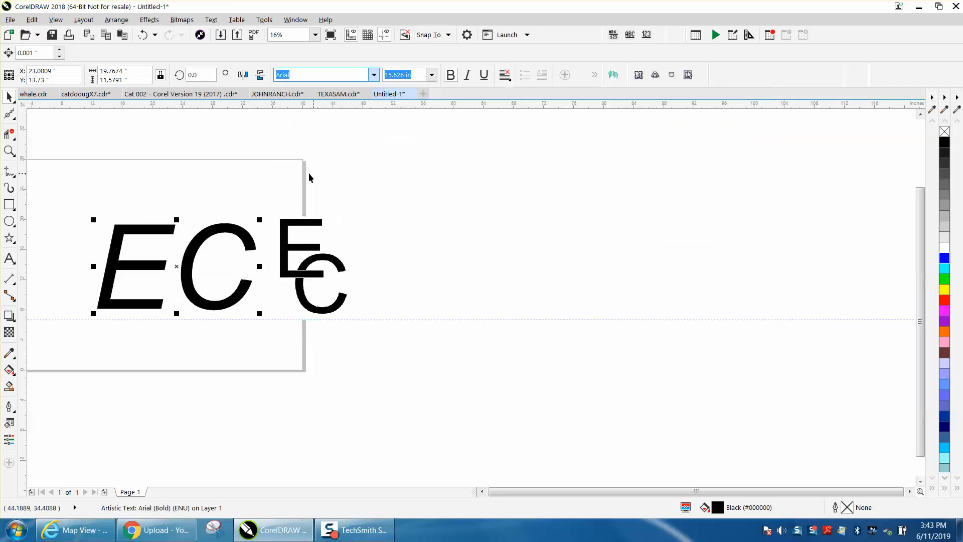
left_click(466, 75)
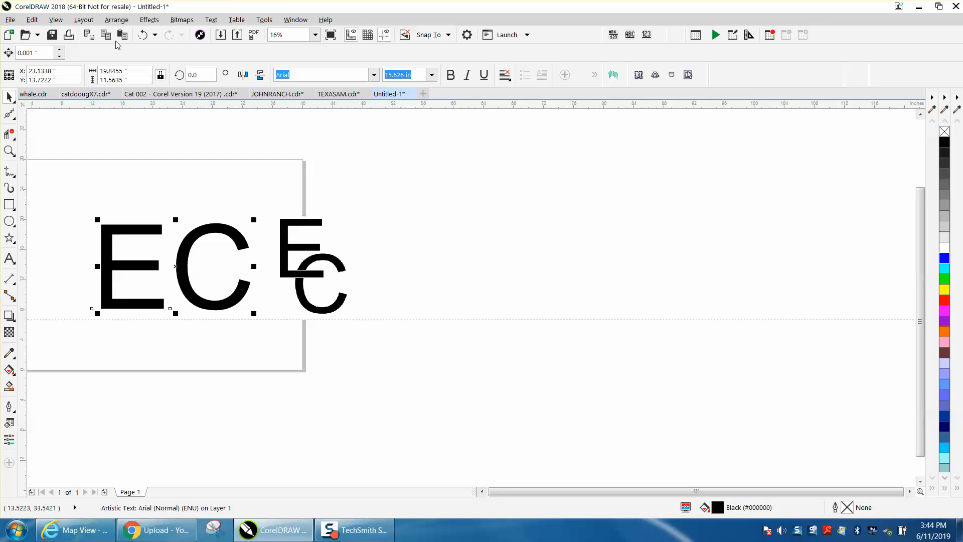
- Break the large EC text apart into separate letters and convert them to curves
left_click(118, 20)
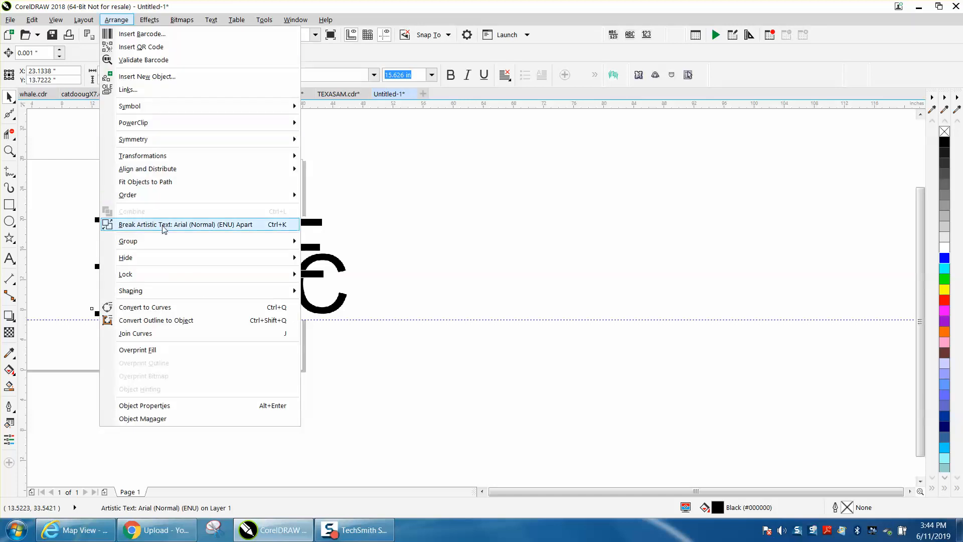
left_click(217, 228)
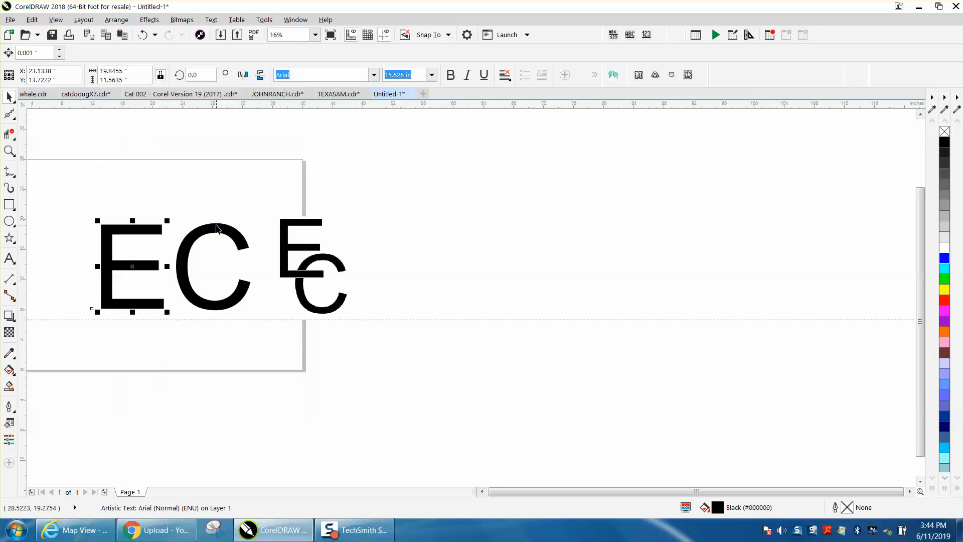
left_click_drag(71, 195, 268, 324)
left_click(116, 20)
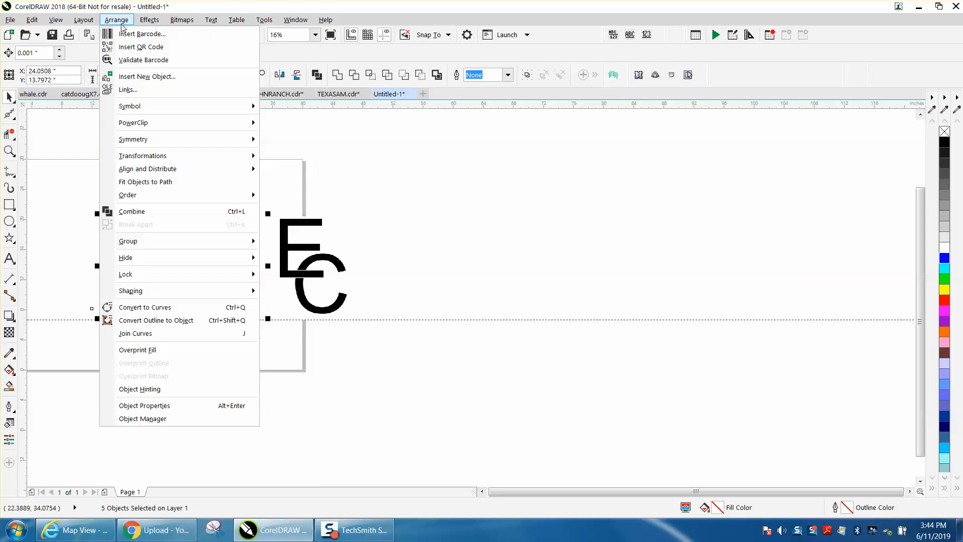
left_click(174, 307)
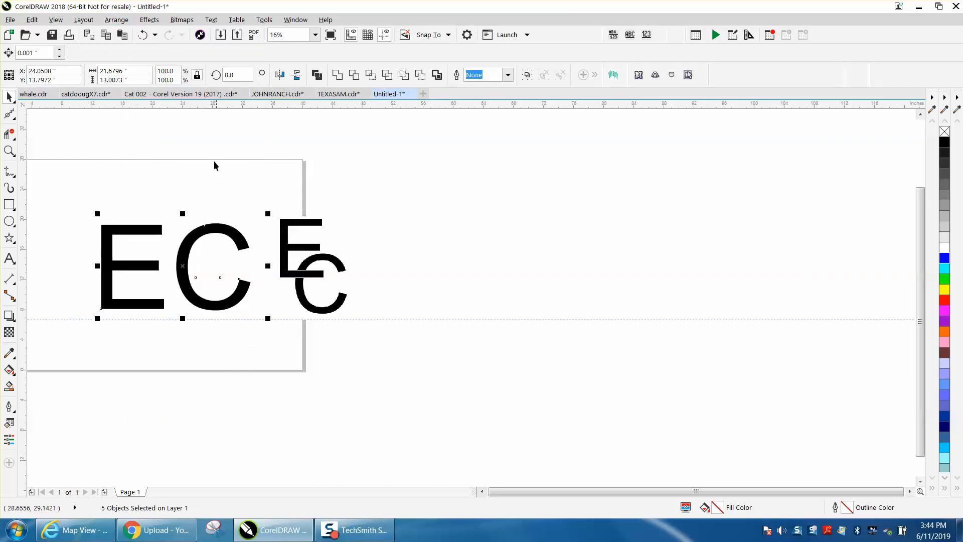
- Remove the fill from the large E and C and give them a red outline
left_click_drag(75, 186, 263, 339)
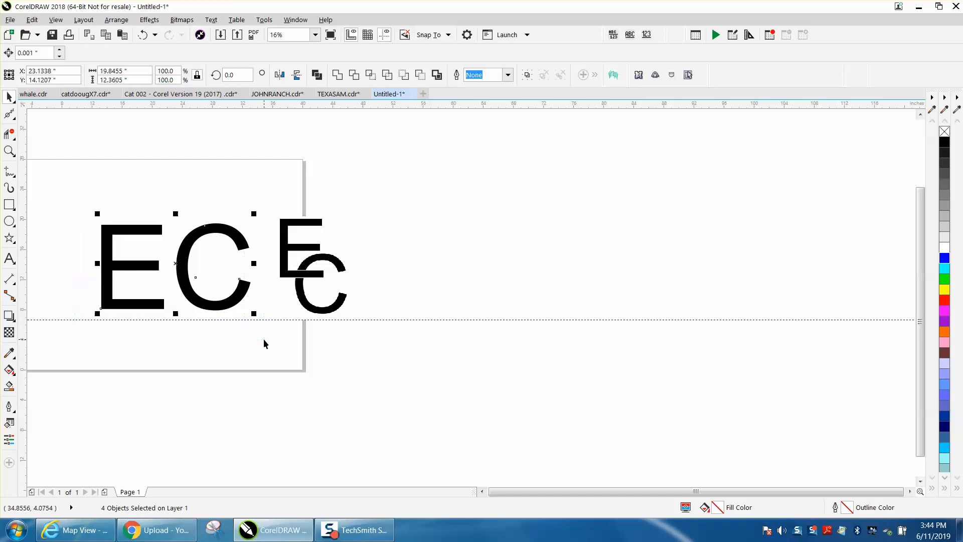
left_click(944, 132)
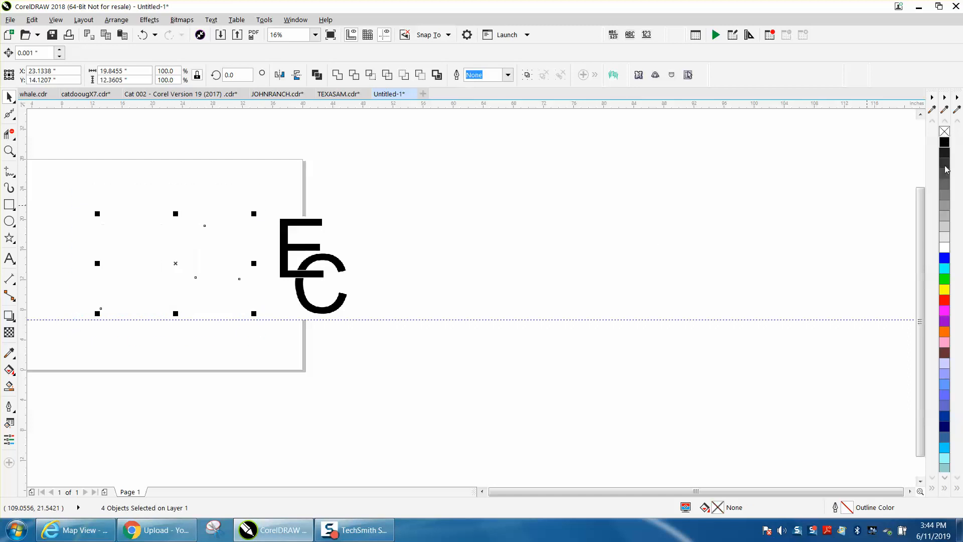
right_click(944, 300)
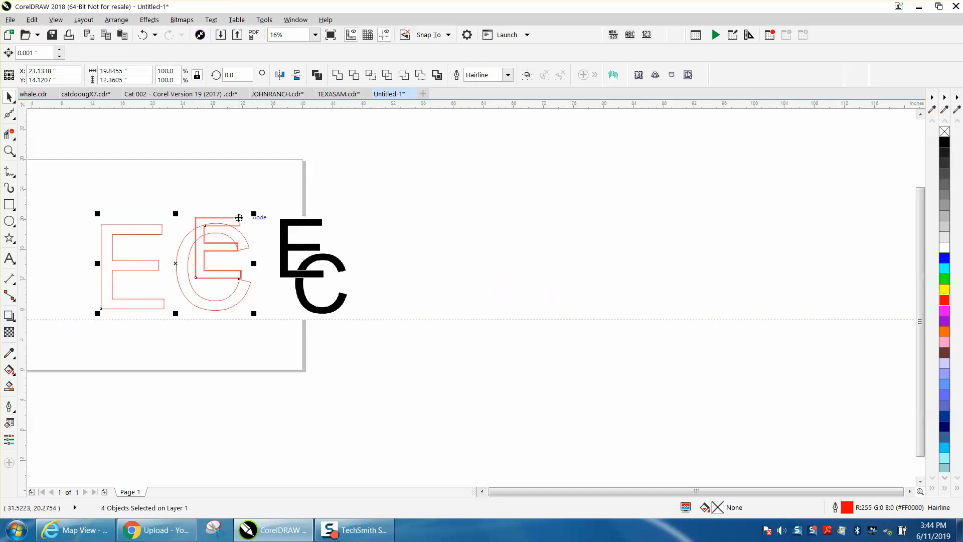
- Delete the stray small E outlines overlapping the large C
left_click(263, 176)
left_click(238, 218)
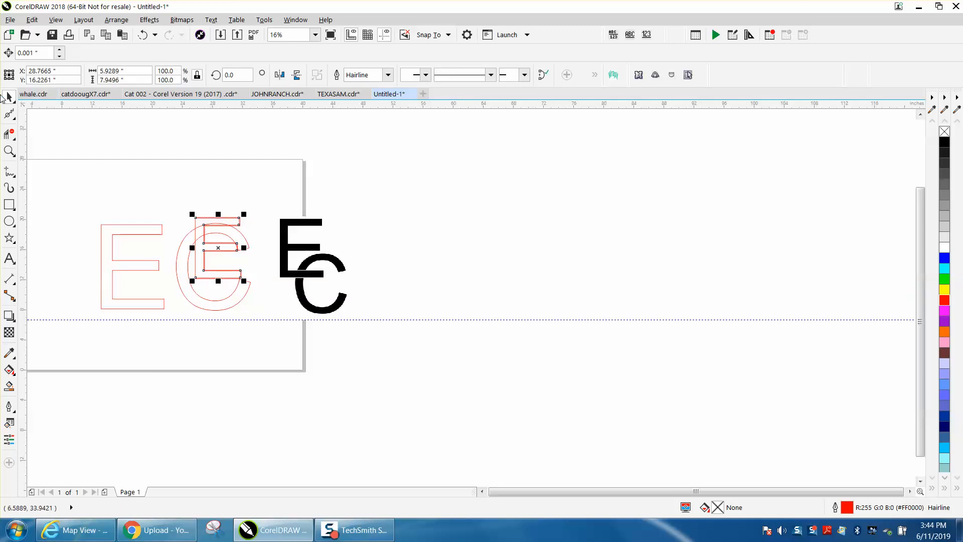
left_click(100, 125)
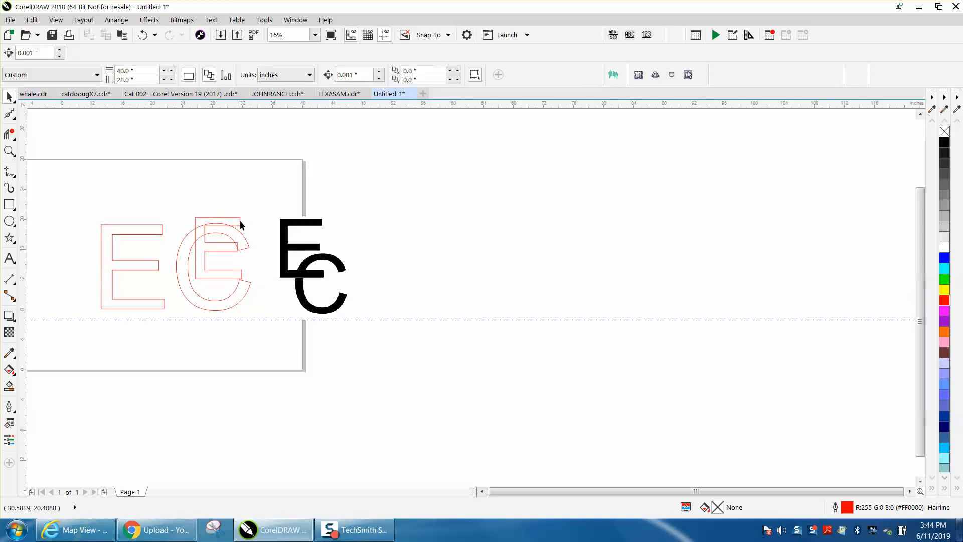
left_click(240, 217)
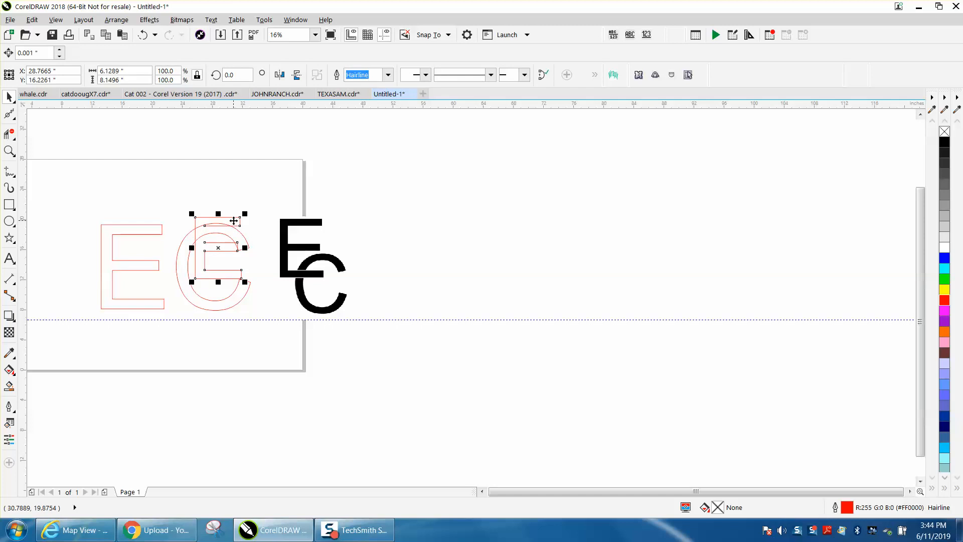
key("Delete")
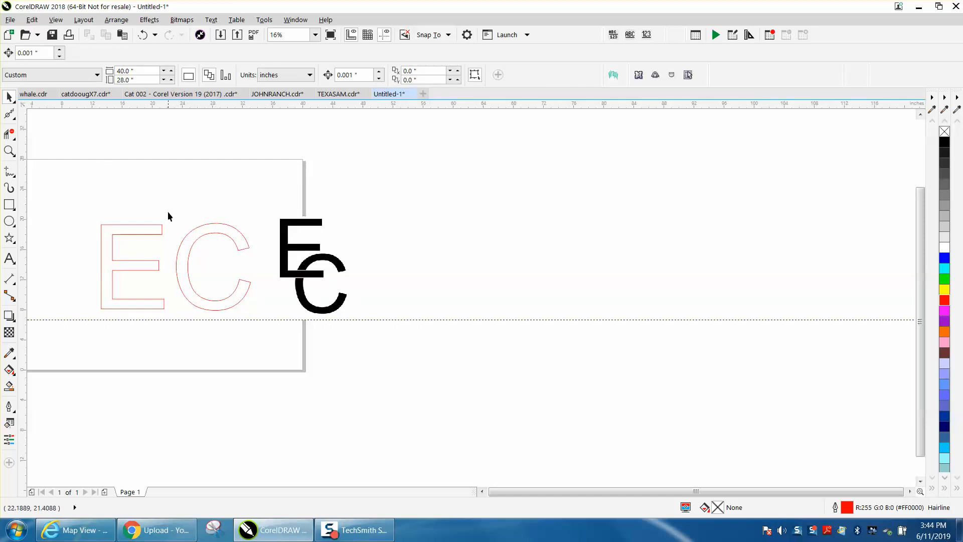
- Move the large E to overlap the C's upper left and apply a one-step 0.2-inch outside contour to each letter
left_click_drag(157, 231, 206, 182)
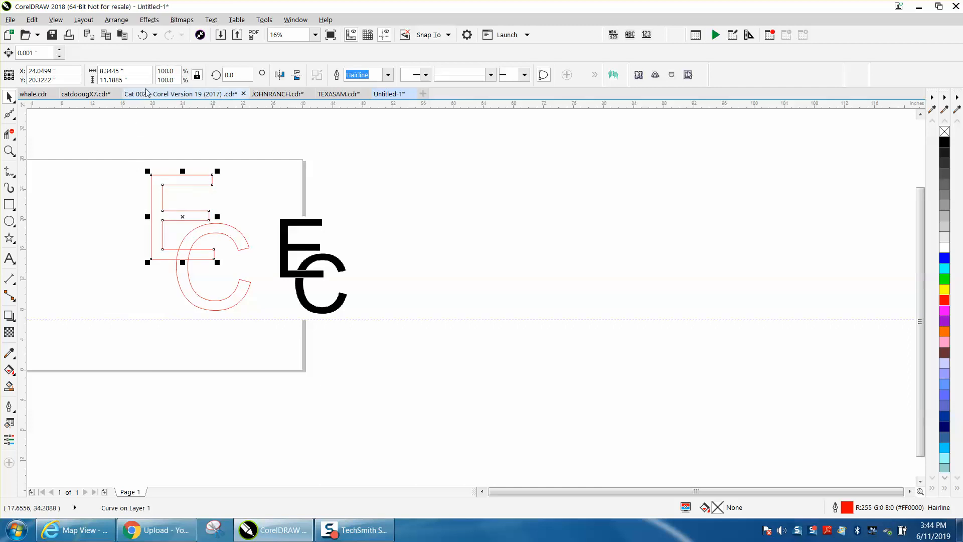
left_click(149, 19)
left_click(171, 104)
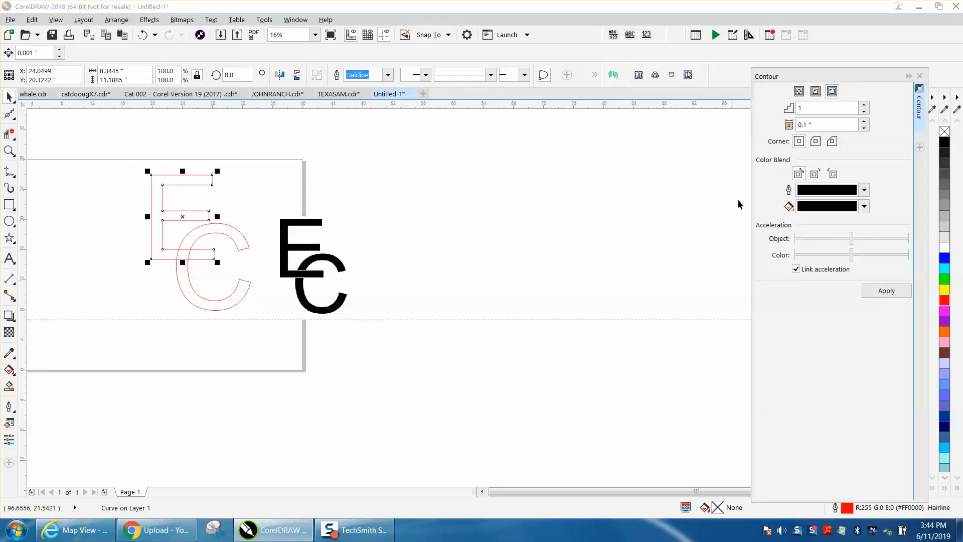
type(".2")
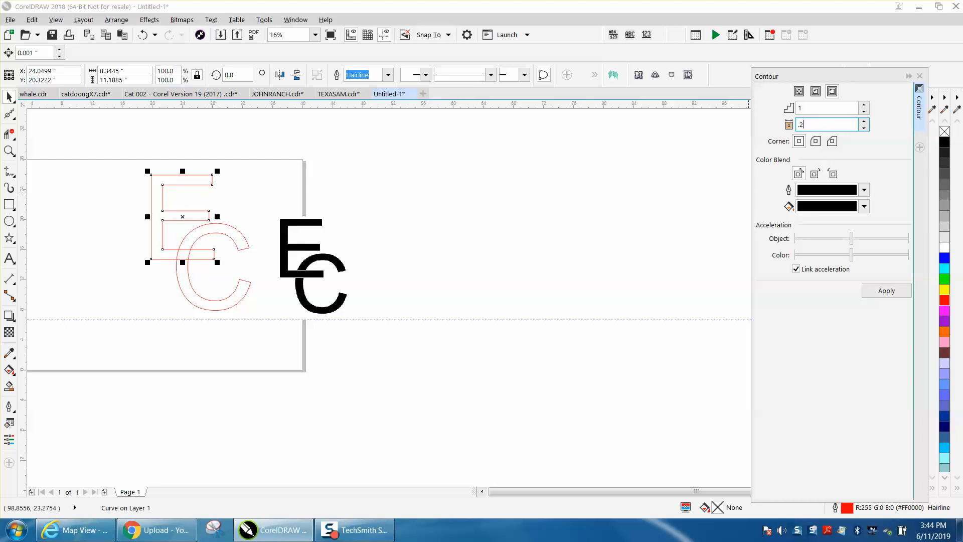
left_click(896, 294)
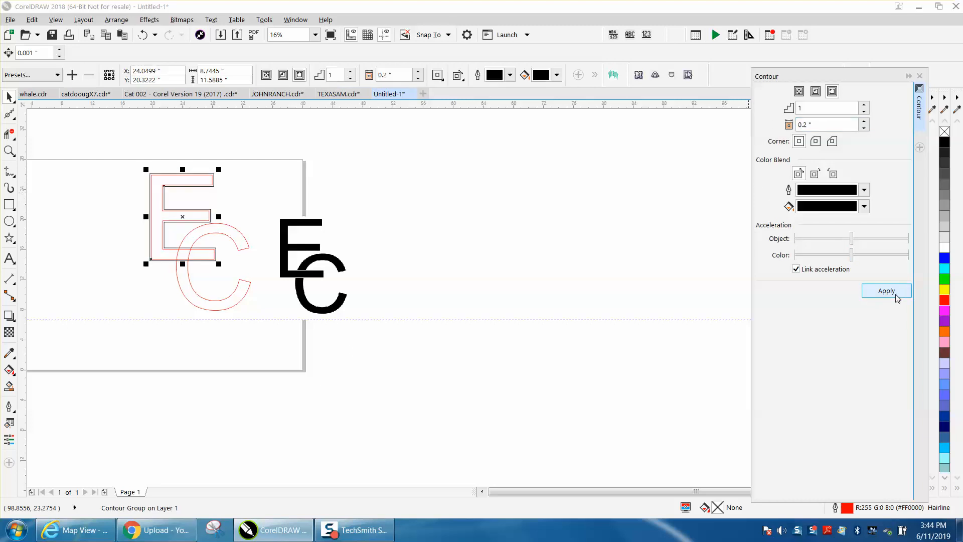
left_click(232, 243)
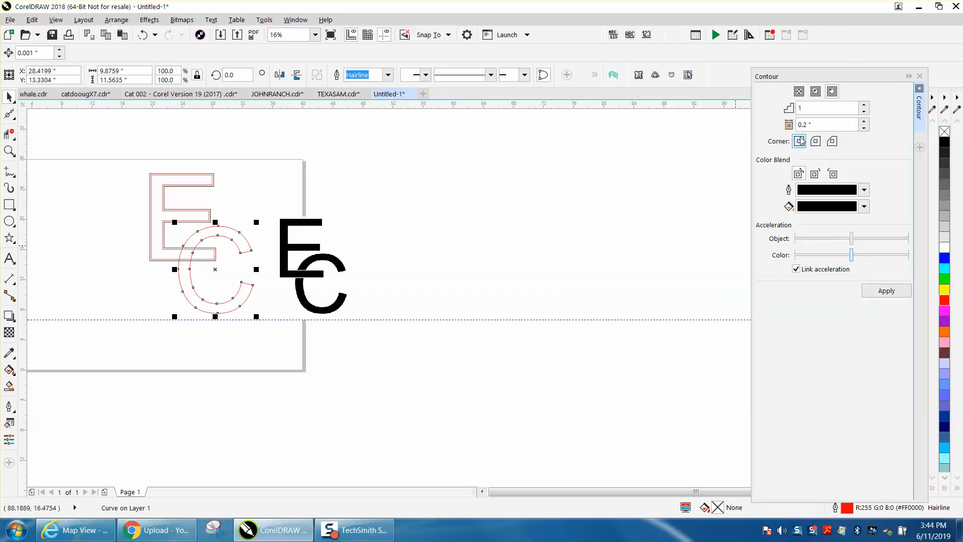
left_click(887, 293)
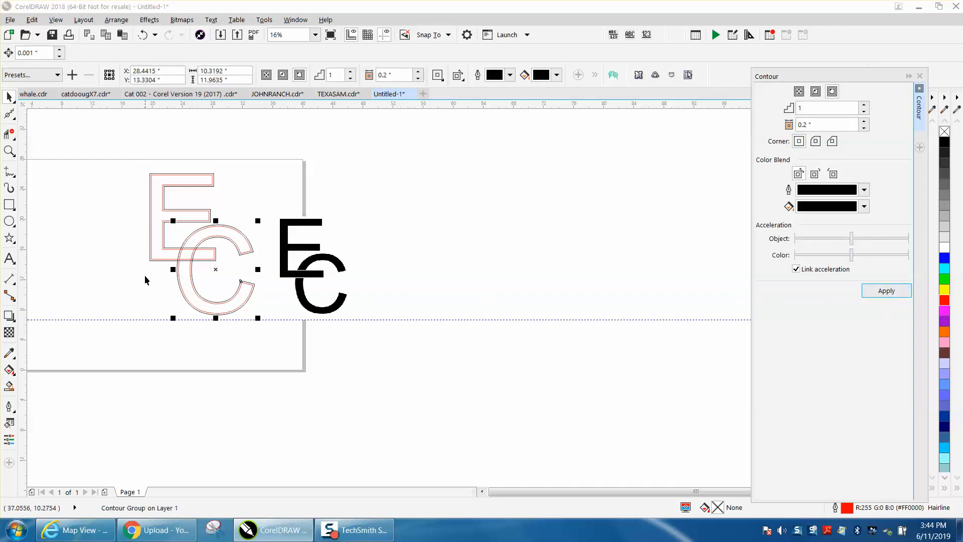
- Break the contour groups of the large E and C apart into separate curves
left_click(9, 151)
left_click_drag(130, 170, 434, 354)
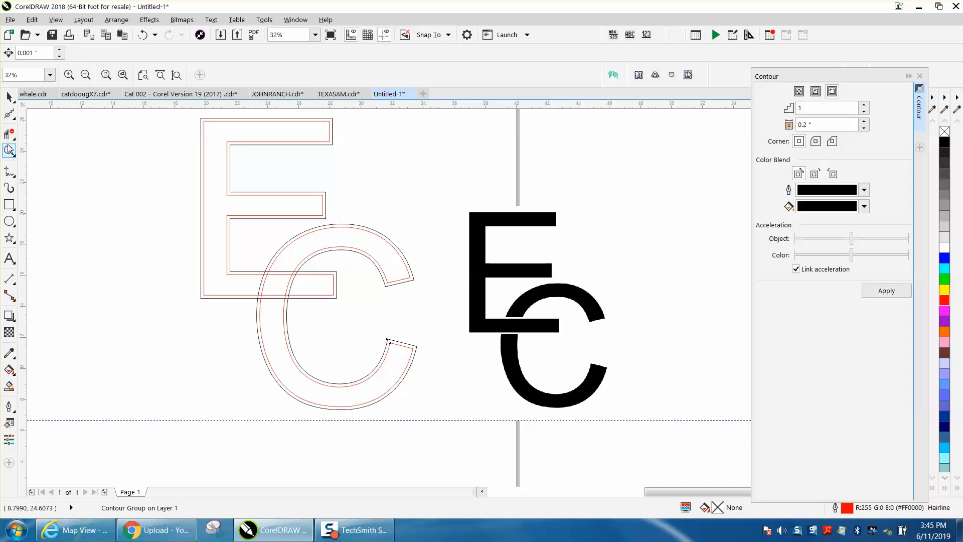
right_click(135, 147)
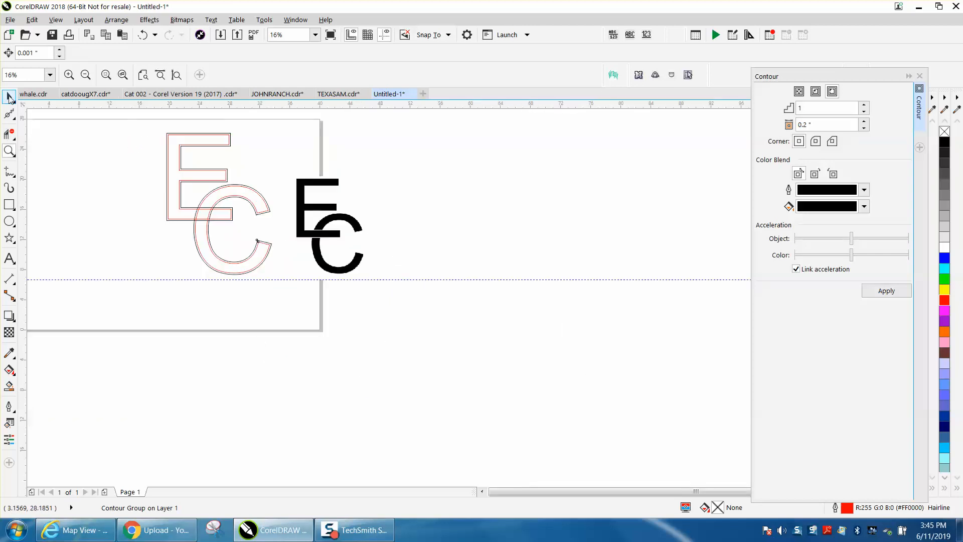
left_click(9, 96)
left_click_drag(149, 126, 288, 280)
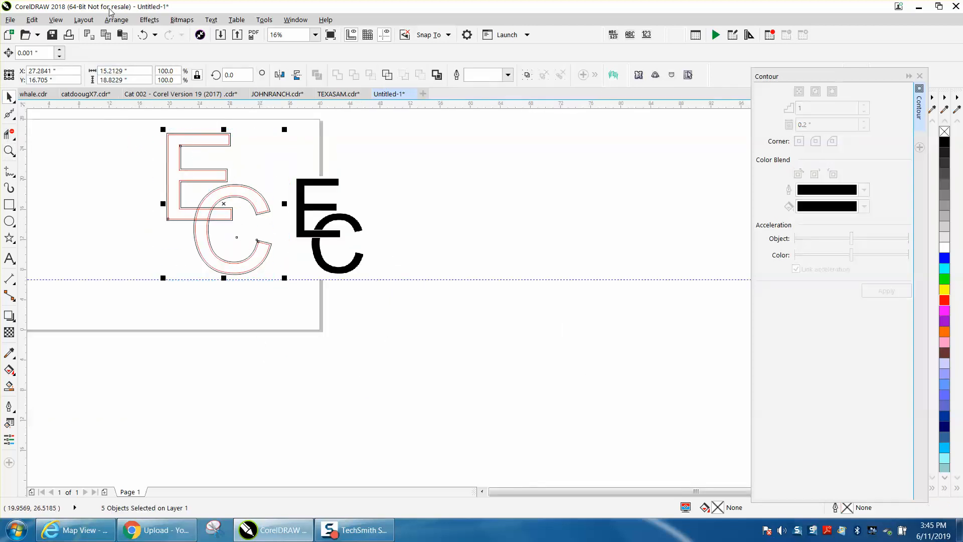
left_click(116, 20)
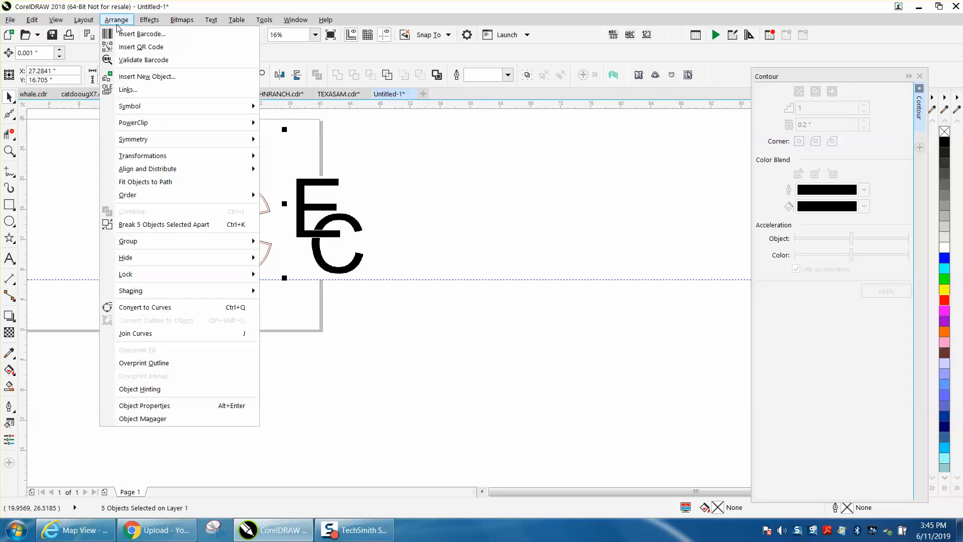
left_click(180, 228)
left_click(118, 206)
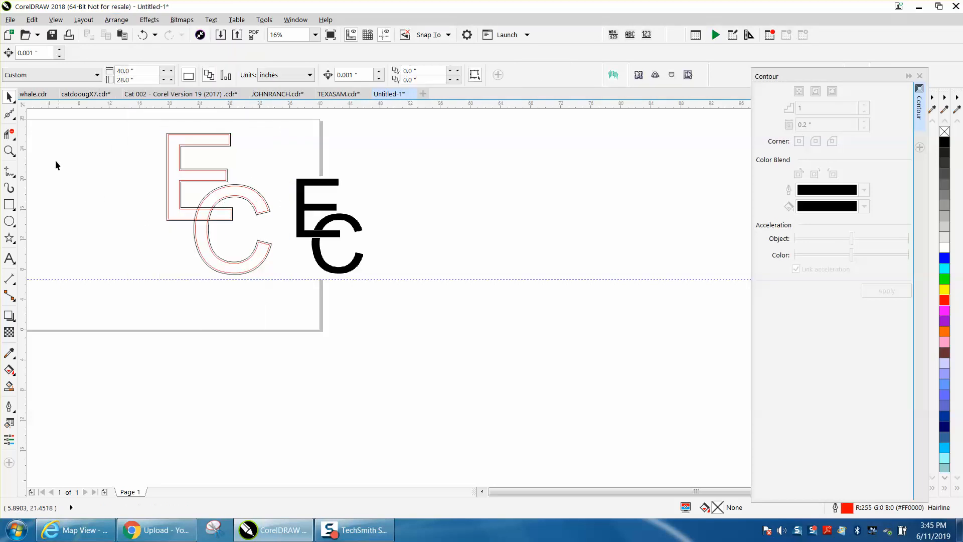
- Remove the C's line segments that cross the E's lower arm with Virtual Segment Delete
left_click(9, 150)
left_click_drag(145, 169, 341, 301)
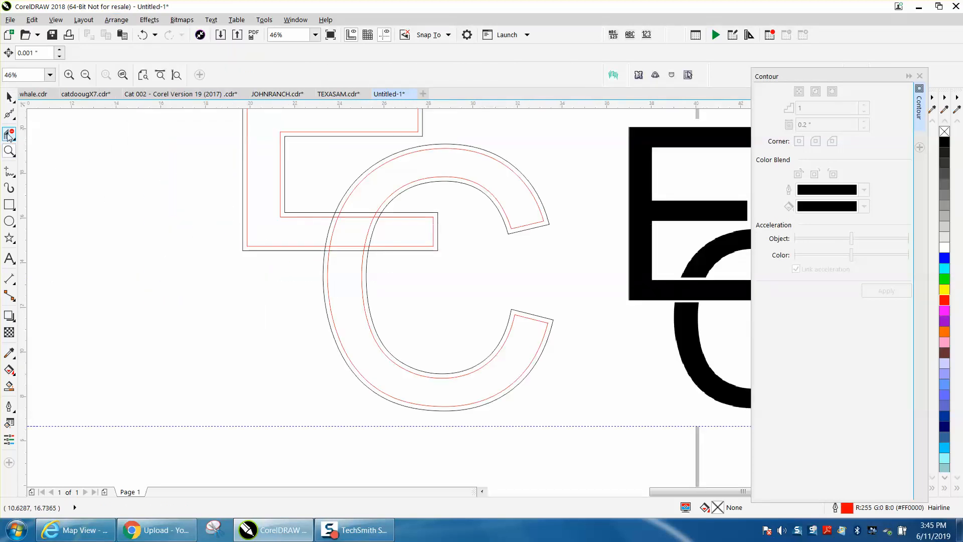
left_click(9, 134)
left_click_drag(310, 226, 387, 231)
key("F3")
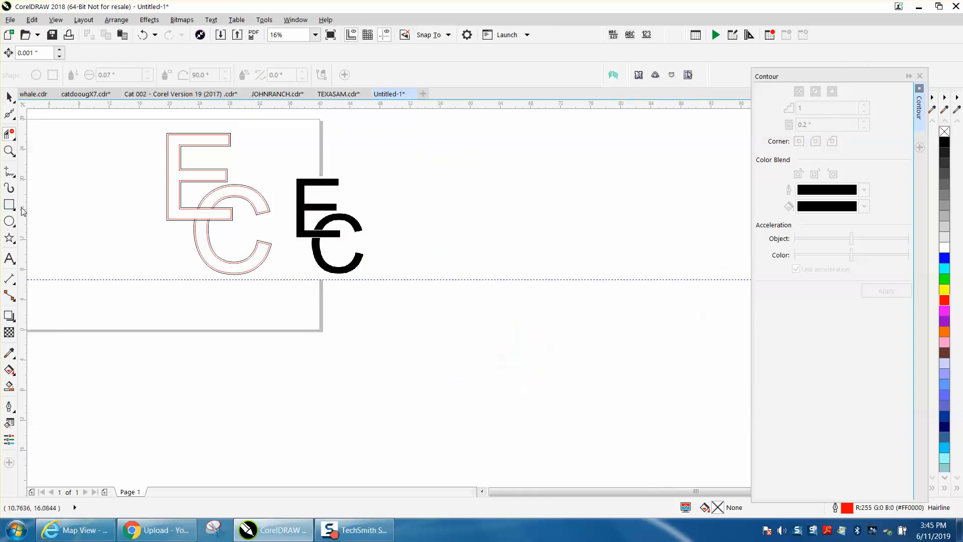
- Smart Fill the E and the C's upper and lower parts with black
left_click(9, 386)
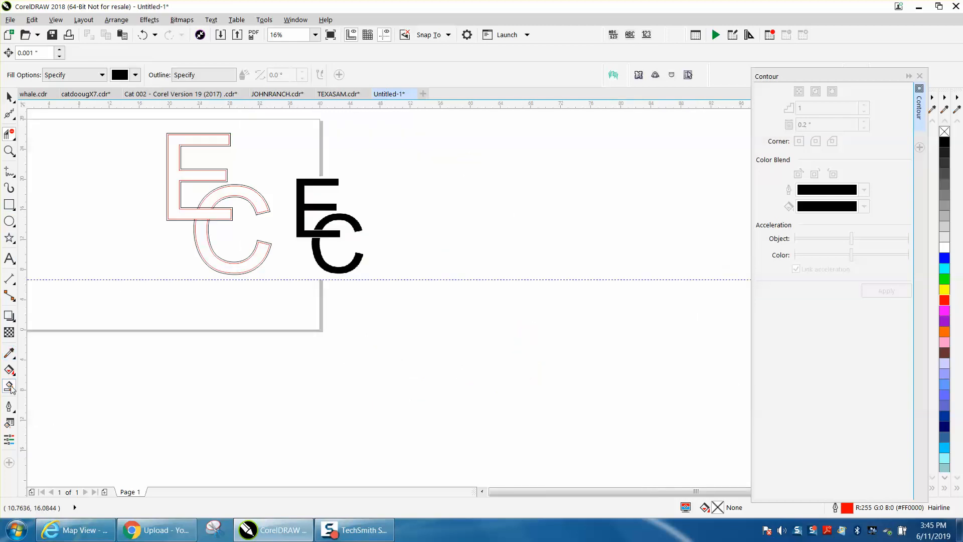
left_click(176, 199)
left_click(228, 195)
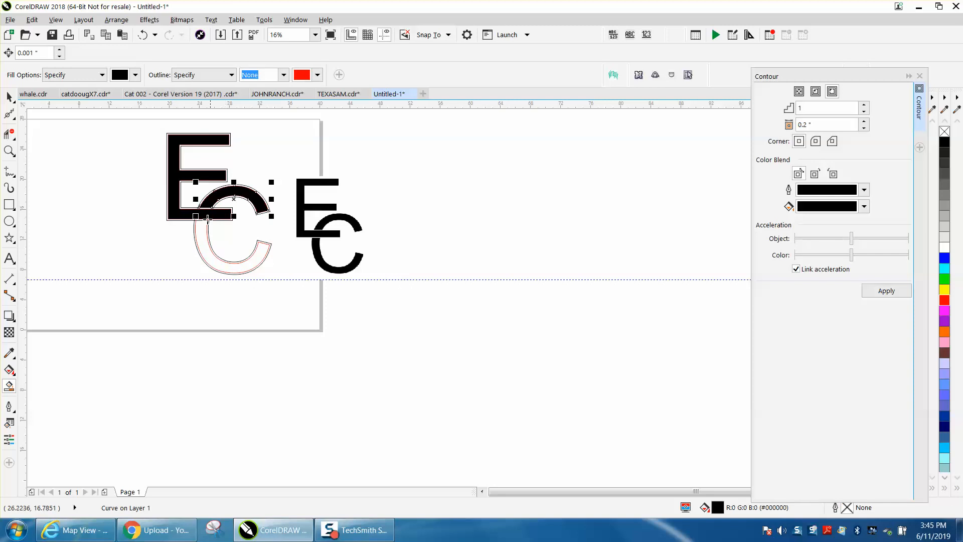
left_click(201, 241)
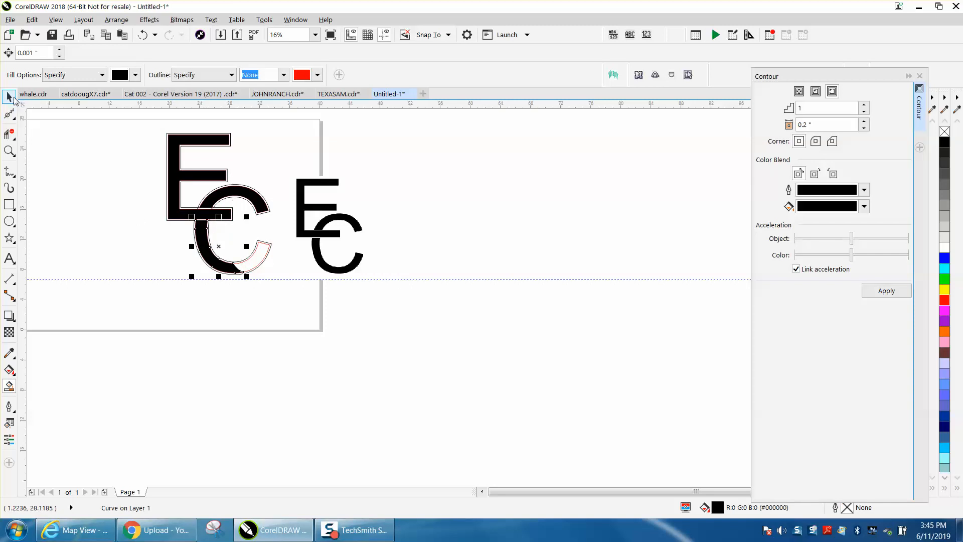
- Try to delete the stray curve crossing the C's lower end
key("space")
left_click(285, 260)
left_click(267, 271)
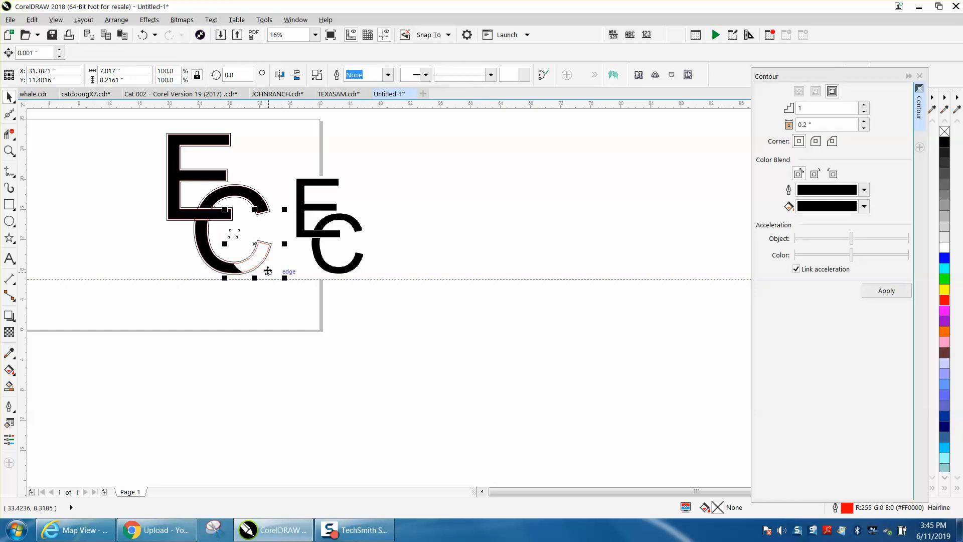
key("Escape")
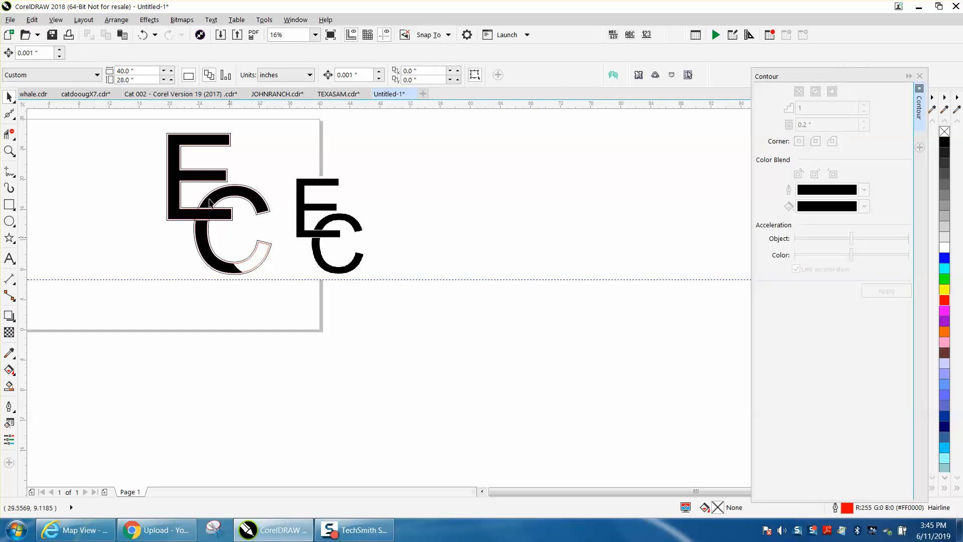
- Undo back past the C's partial lower fill and remove the stray curve that cuts across its lower end
left_click(143, 35)
left_click(143, 35)
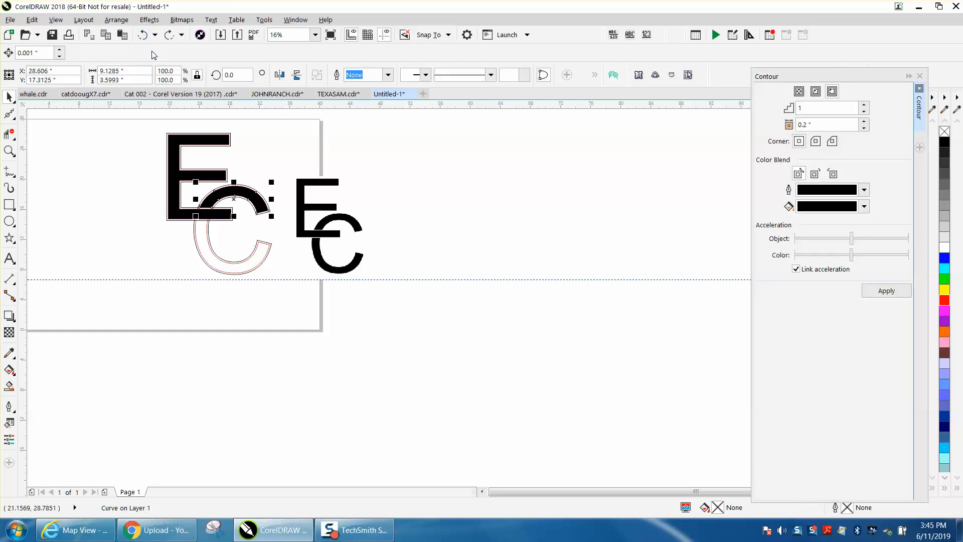
left_click(276, 265)
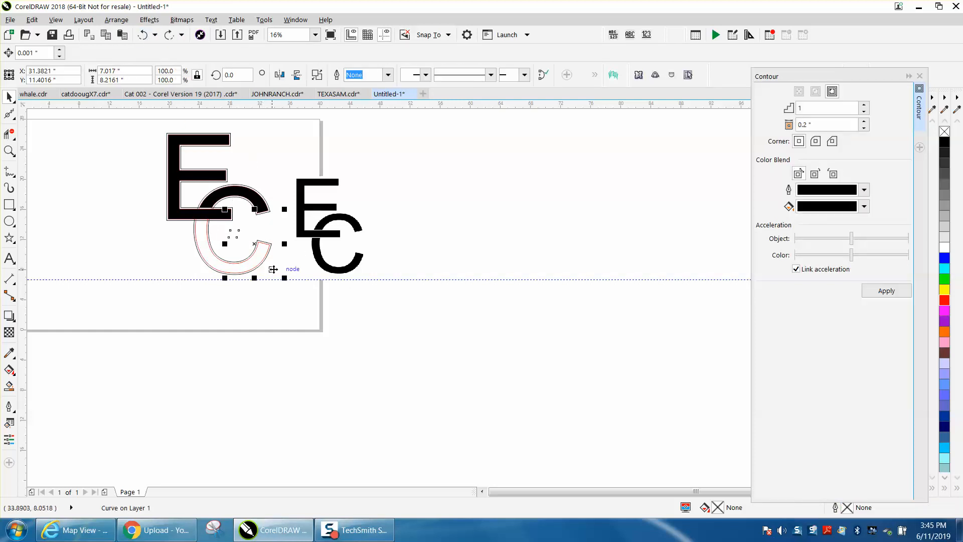
left_click(274, 270)
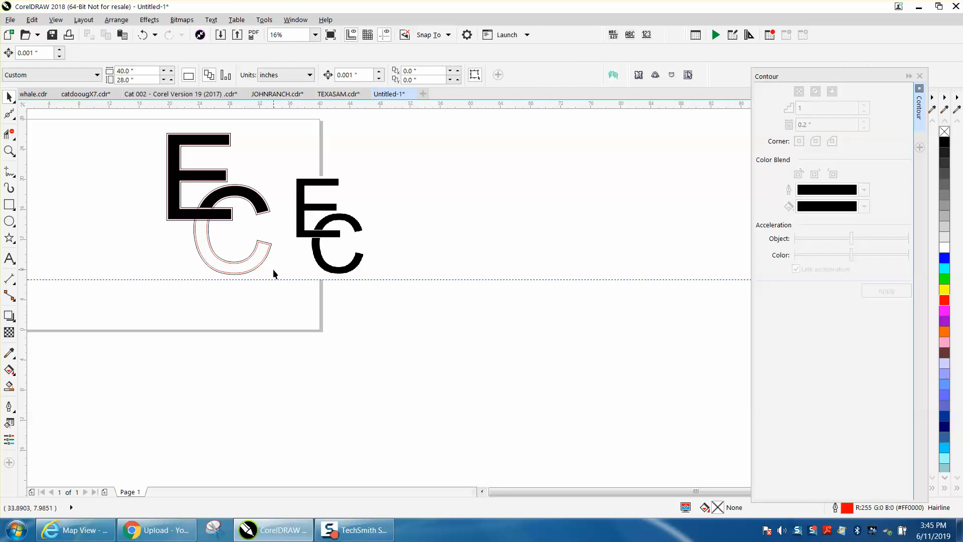
- Smart Fill the C's entire lower part with black and remove the outlines from all objects of the large EC
left_click(10, 386)
left_click(207, 259)
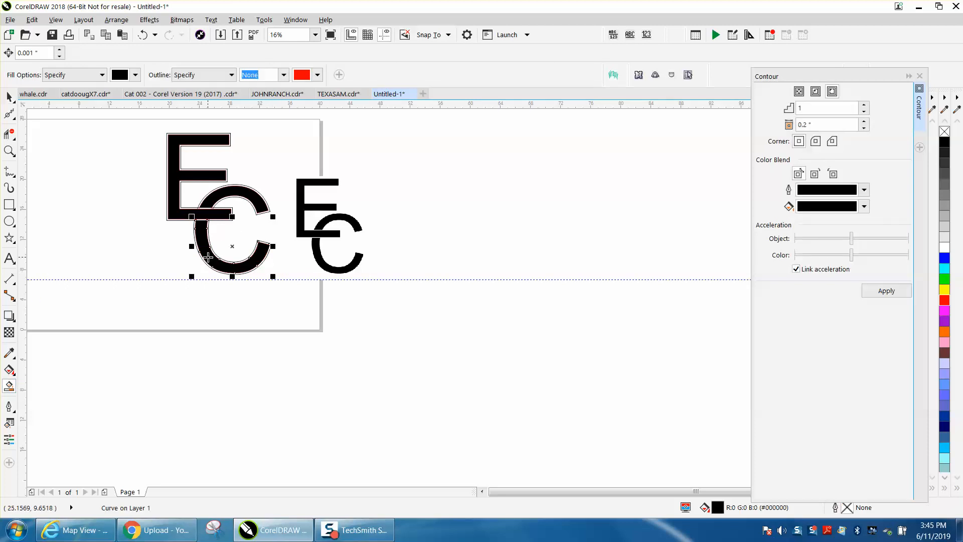
left_click(9, 97)
left_click_drag(155, 122, 281, 290)
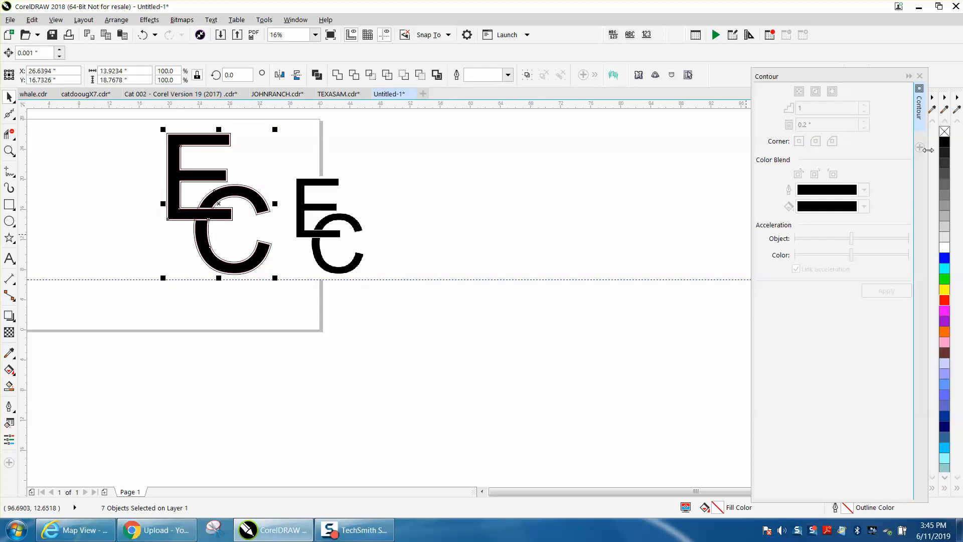
right_click(944, 132)
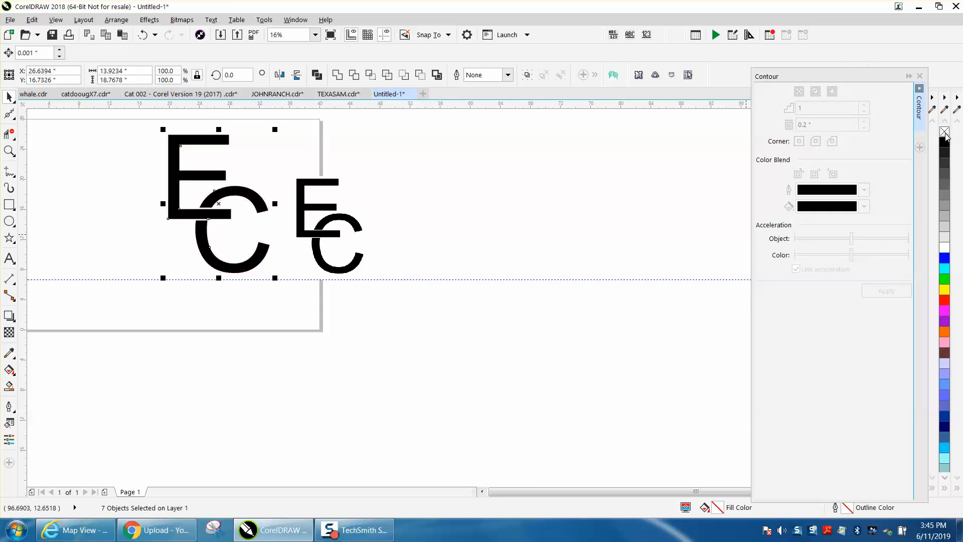
- Scale the large EC monogram down to about 9.1 by 12.3 inches and move it closer to the reference monogram
left_click(9, 150)
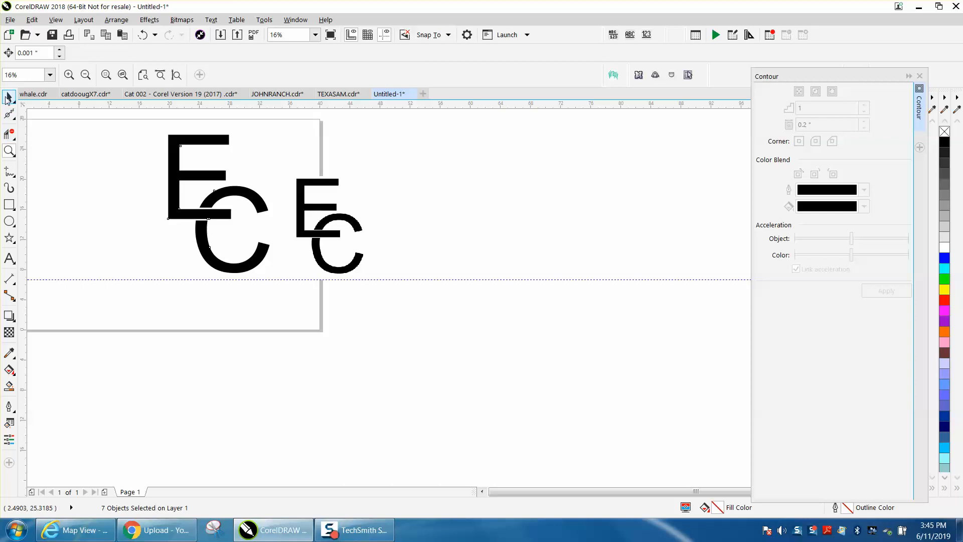
left_click(8, 97)
left_click_drag(192, 149, 204, 179)
left_click_drag(287, 161, 271, 181)
left_click_drag(222, 231, 244, 222)
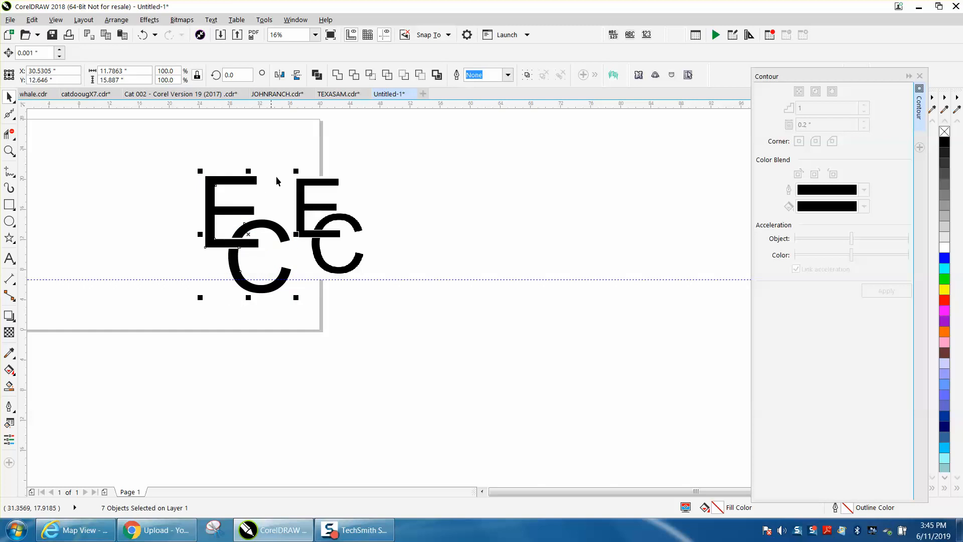
left_click_drag(297, 172, 275, 199)
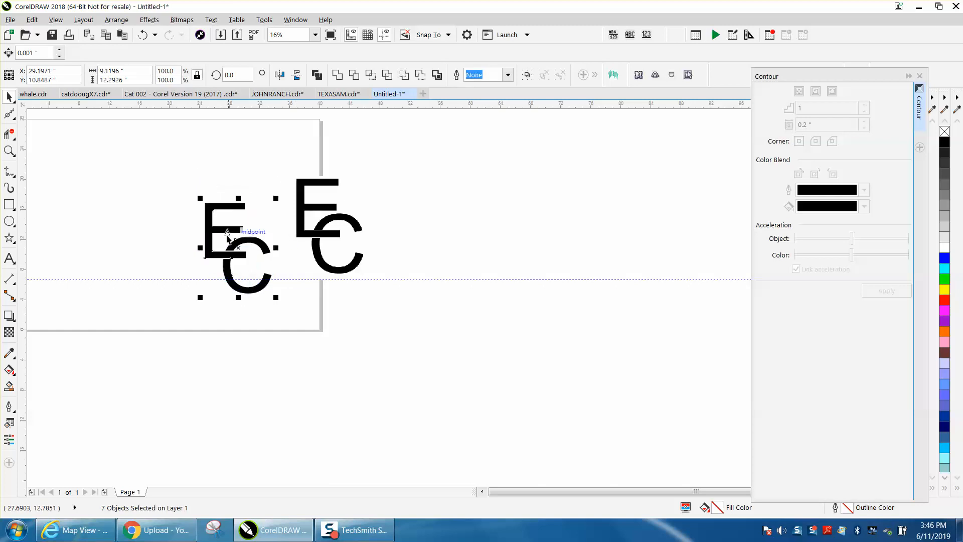
left_click(228, 233)
left_click_drag(227, 232, 242, 211)
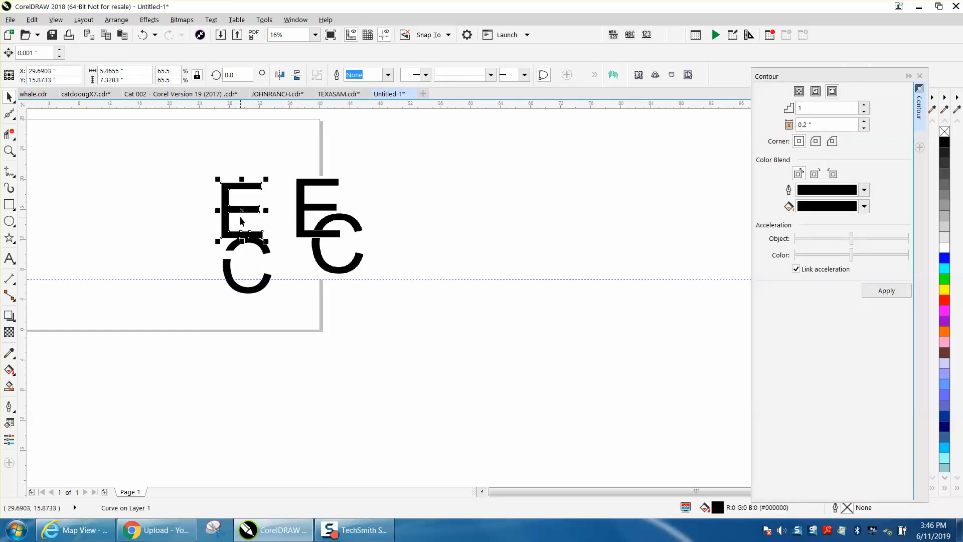
left_click(142, 34)
- Move all objects of the scaled EC monogram together to sit level beside the reference monogram
left_click_drag(176, 169, 290, 311)
left_click_drag(243, 254, 252, 226)
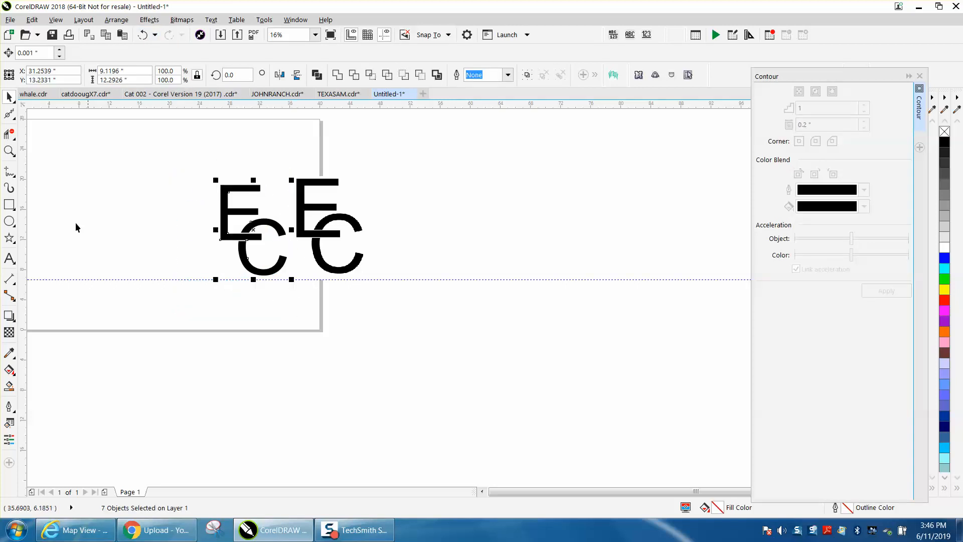
- Draw a rectangle about 27 by 16.3 inches around both monograms, fill it yellow and send it to the back
left_click(10, 204)
left_click_drag(199, 177, 403, 300)
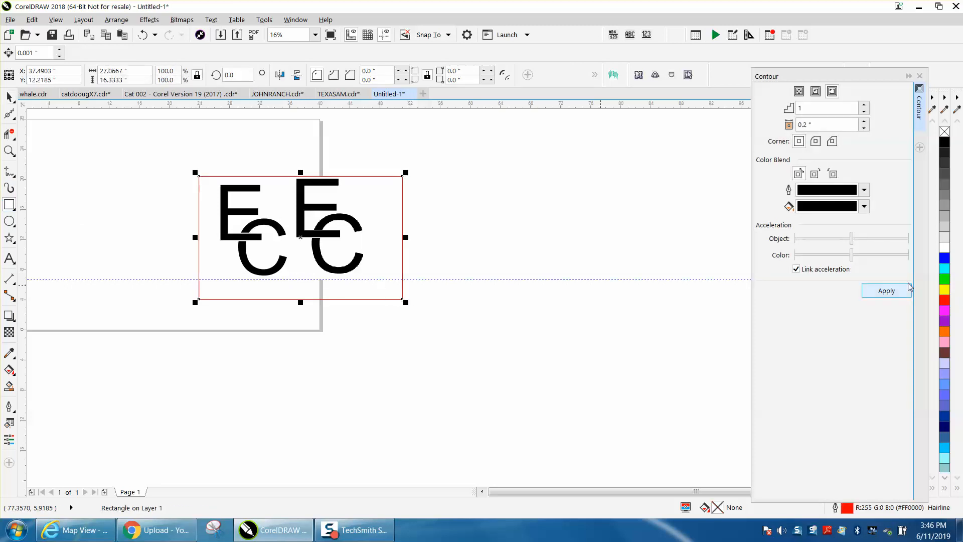
left_click(946, 294)
key("shift+Page_Down")
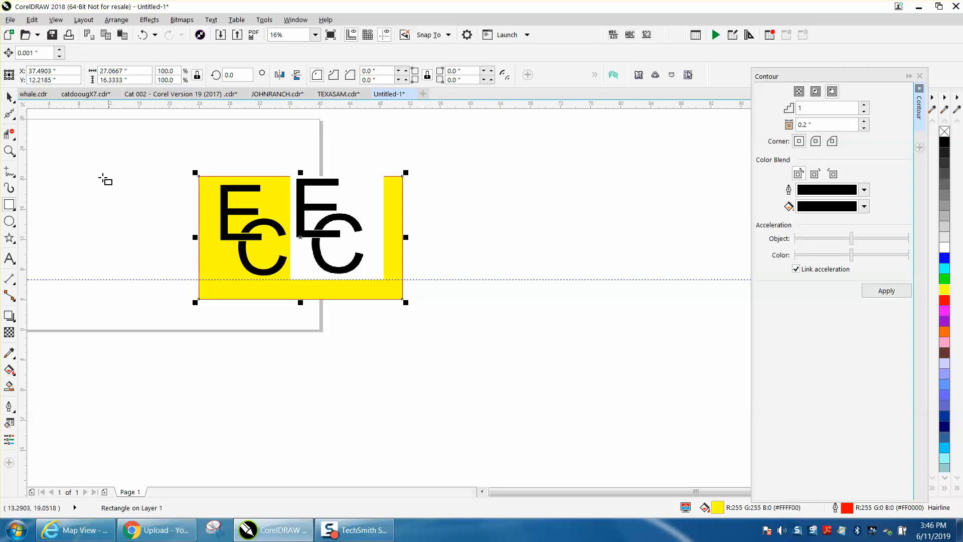
- Compare both monograms up close and delete the reference EC with the white background
left_click(9, 151)
left_click_drag(219, 182, 342, 302)
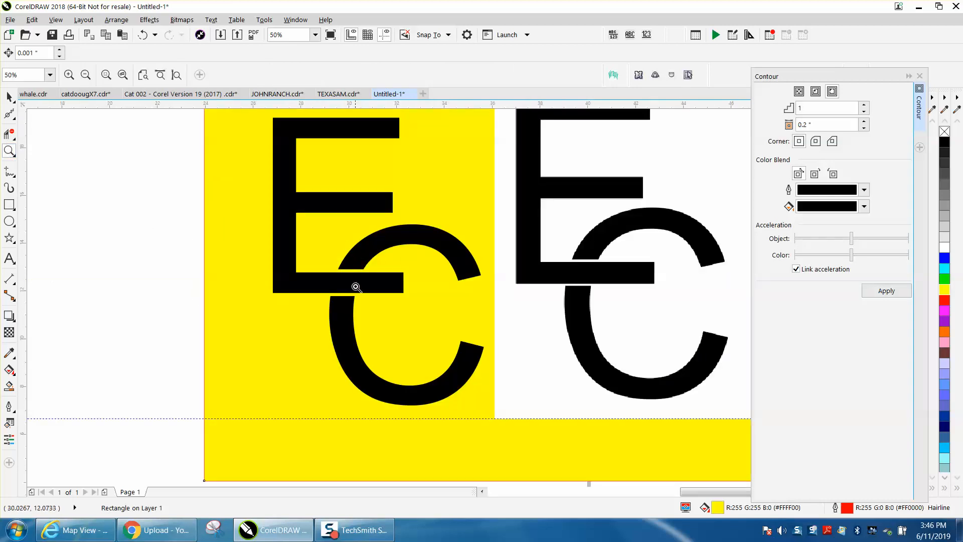
right_click(327, 279)
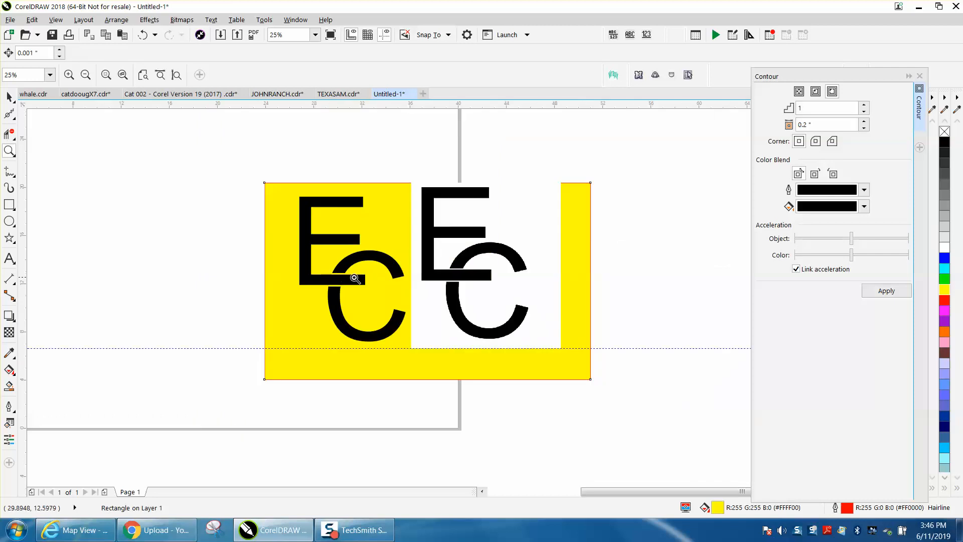
left_click_drag(295, 189, 517, 384)
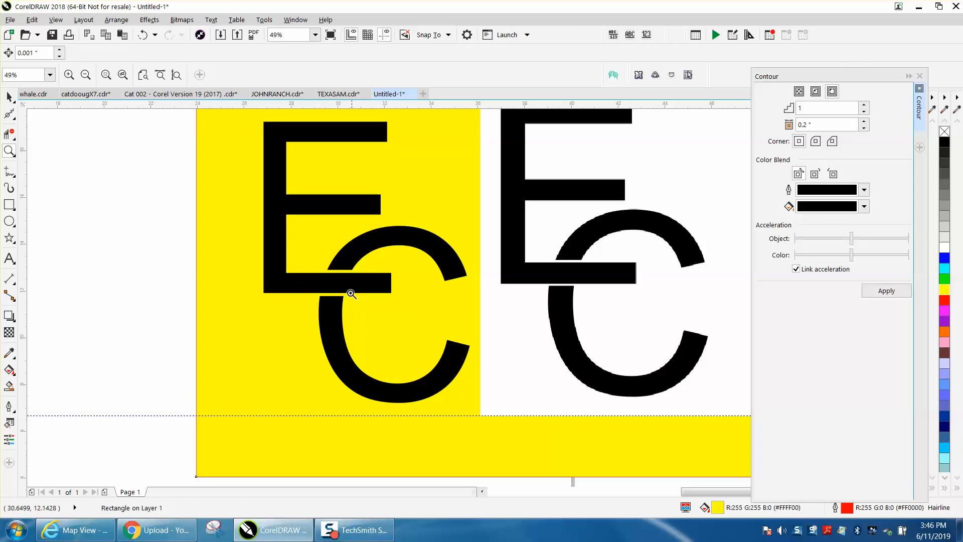
right_click(322, 265)
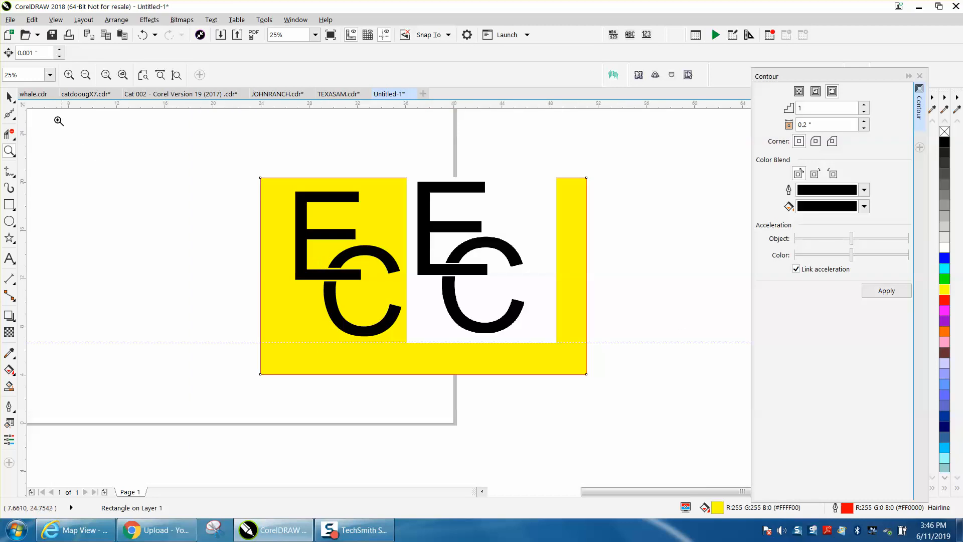
left_click(9, 97)
left_click(68, 110)
left_click(512, 232)
key("Delete")
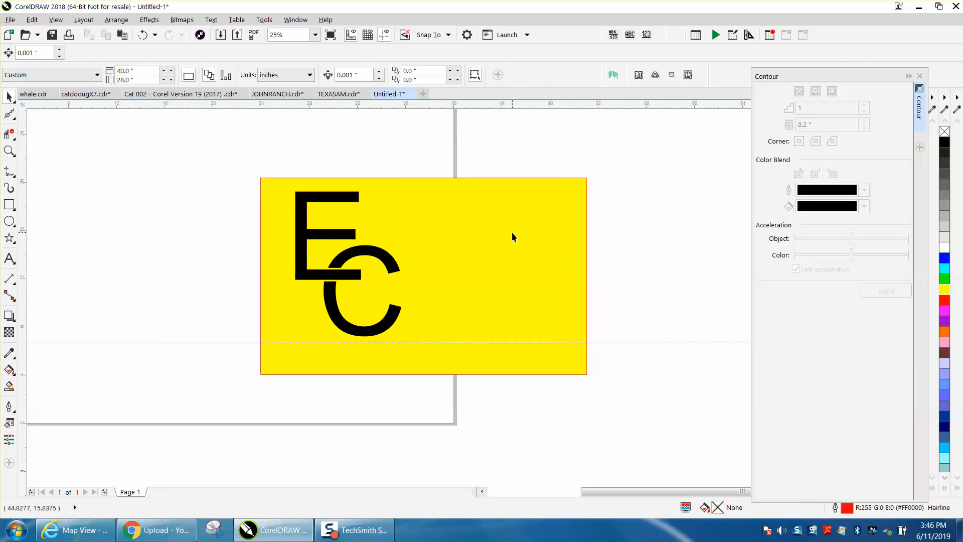
left_click(9, 151)
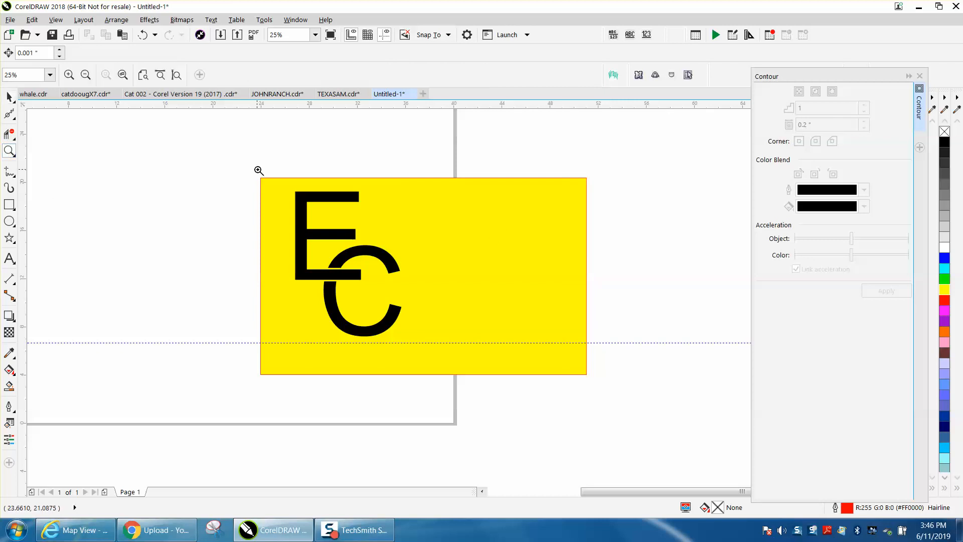